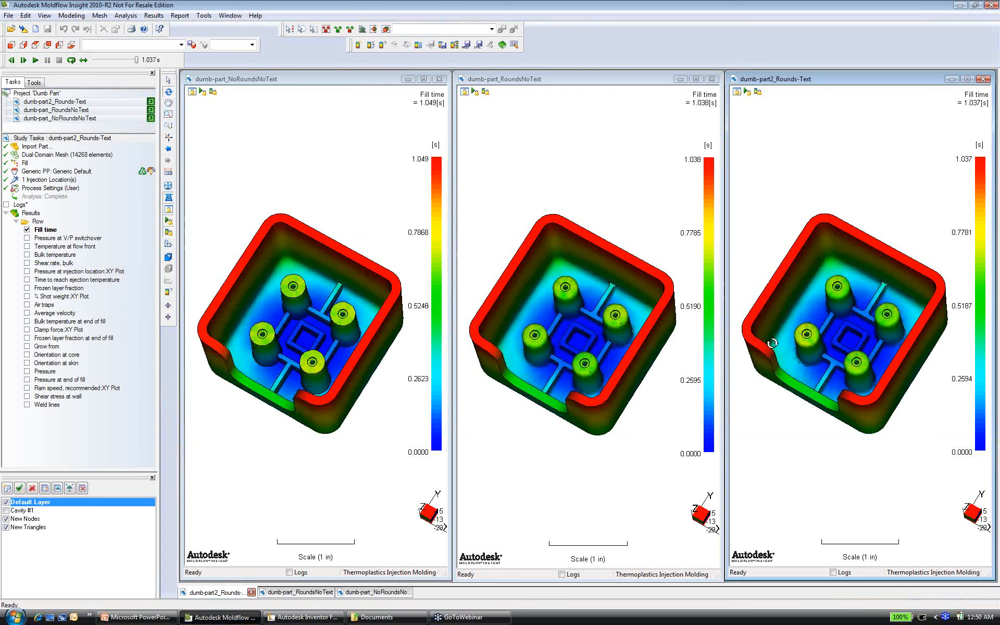
# Compare the bulk temperature, pressure at V/P switchover and injection-location pressure XY plot across the three part studies
pyautogui.moveTo(795, 364); pyautogui.dragTo(747, 375)
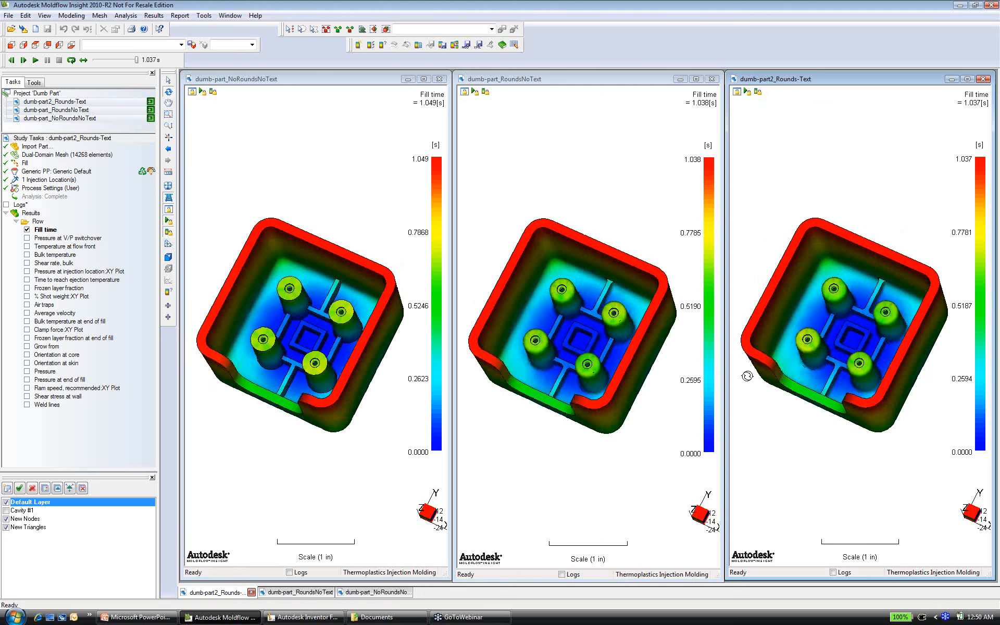
pyautogui.click(31, 255)
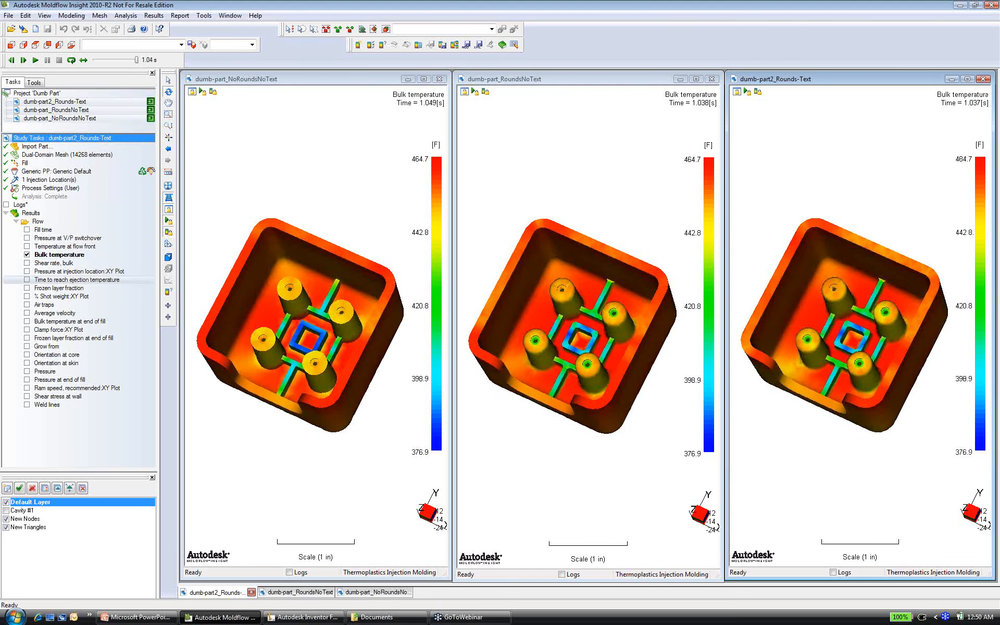
pyautogui.click(29, 239)
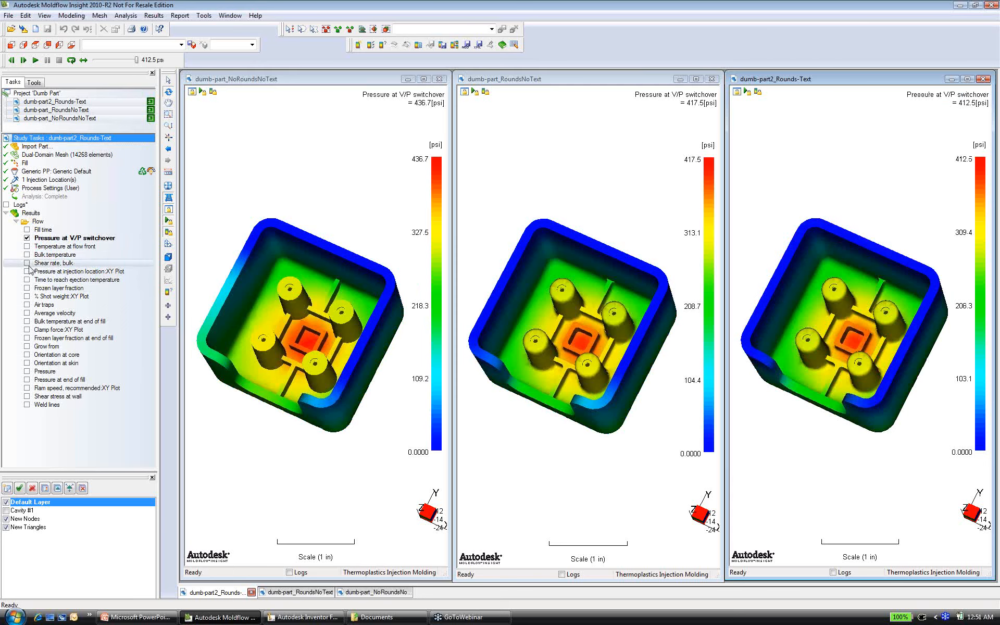
pyautogui.click(27, 272)
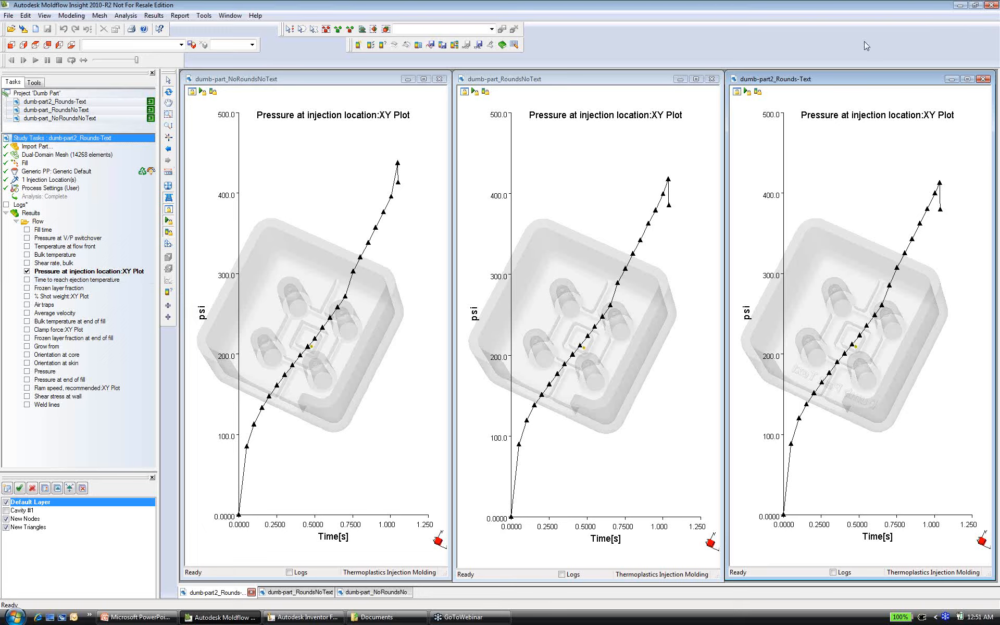
# Switch to Inventor Fusion and inspect the box part from below, including the holes and text on its underside
pyautogui.click(987, 13)
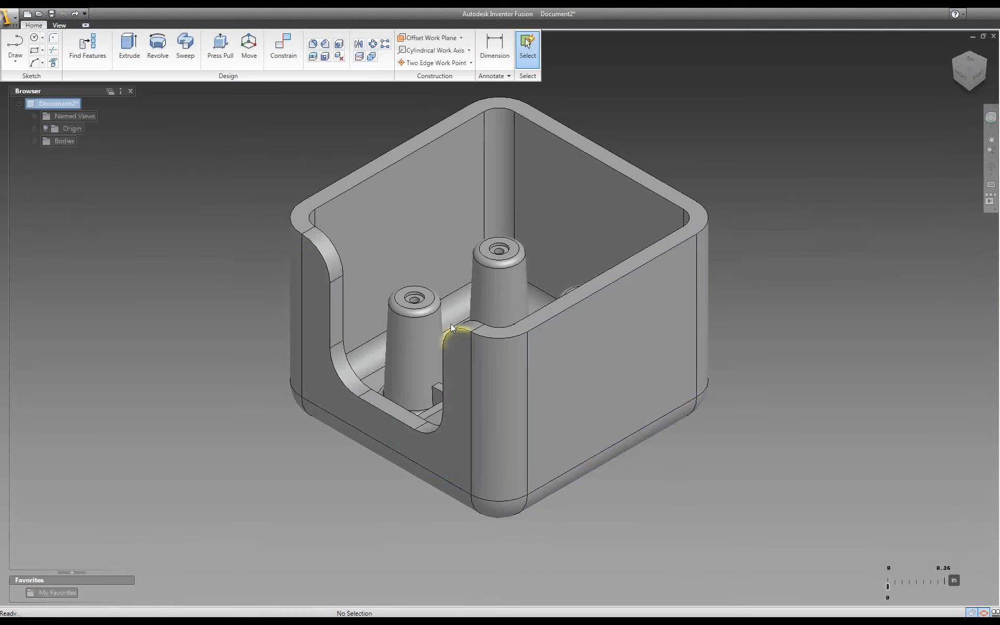
pyautogui.press('F4')
pyautogui.moveTo(464, 314); pyautogui.dragTo(969, 64)
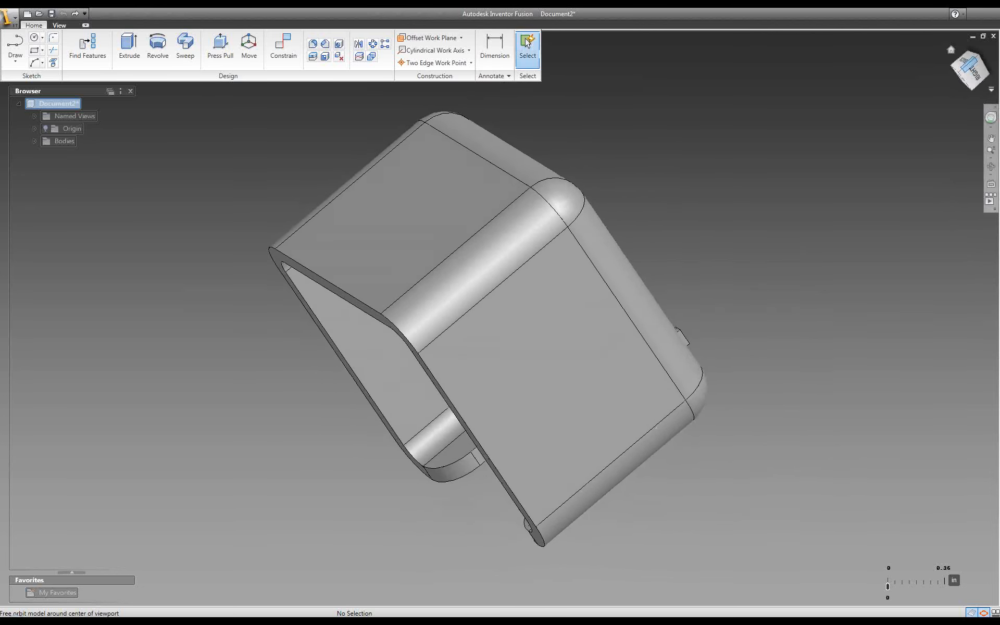
pyautogui.click(973, 56)
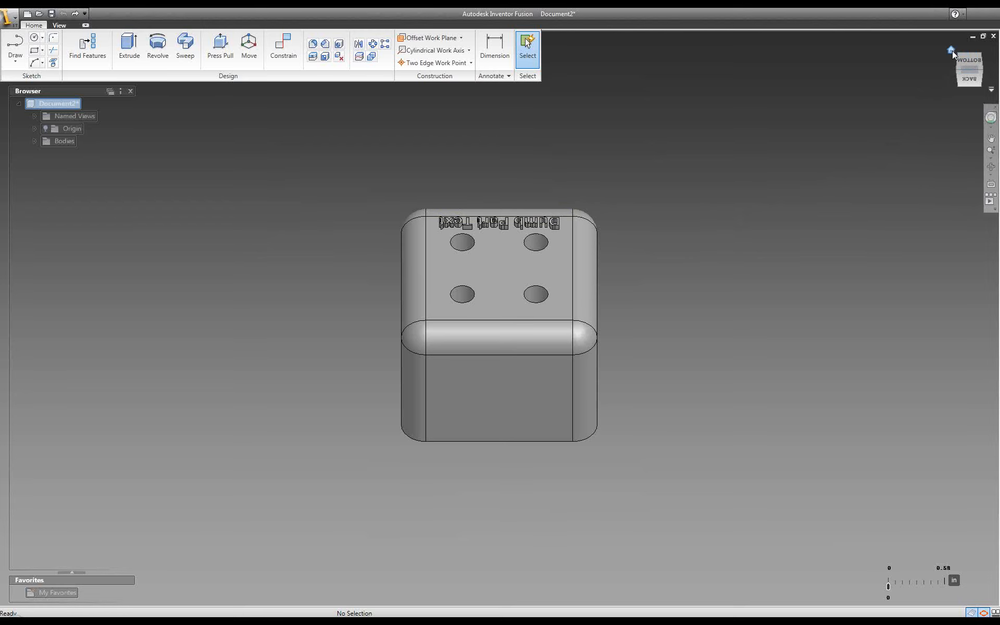
pyautogui.click(951, 50)
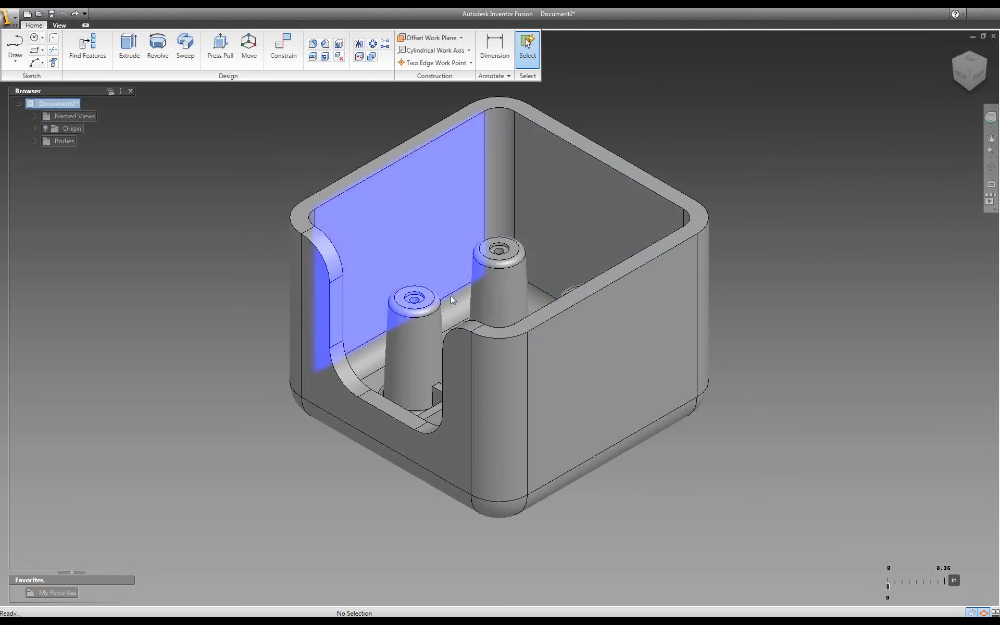
# Delete the fillet around the top of the boss nearest the wall notch
pyautogui.click(432, 314)
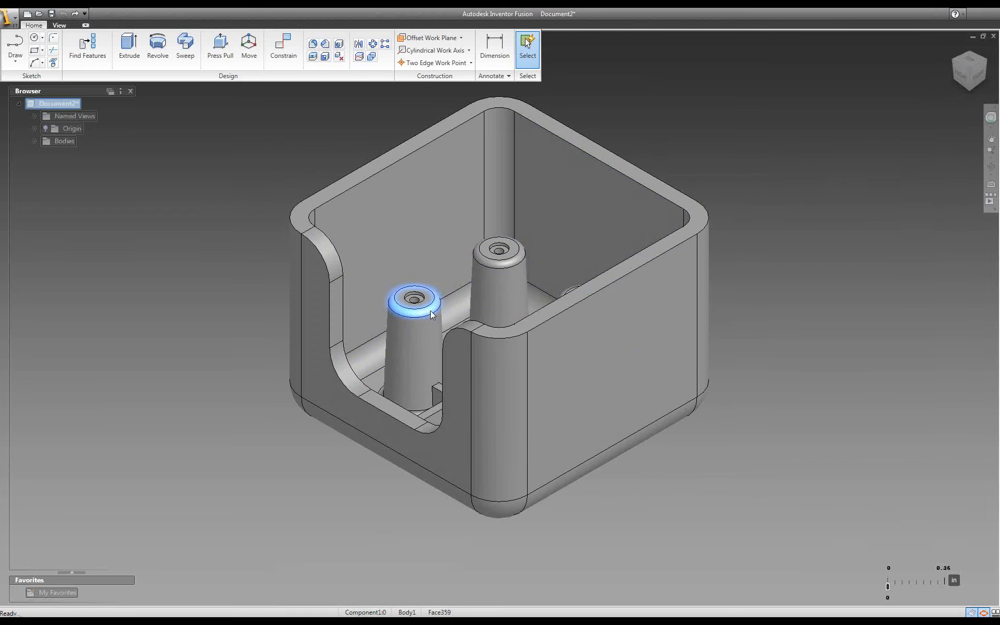
pyautogui.press('Delete')
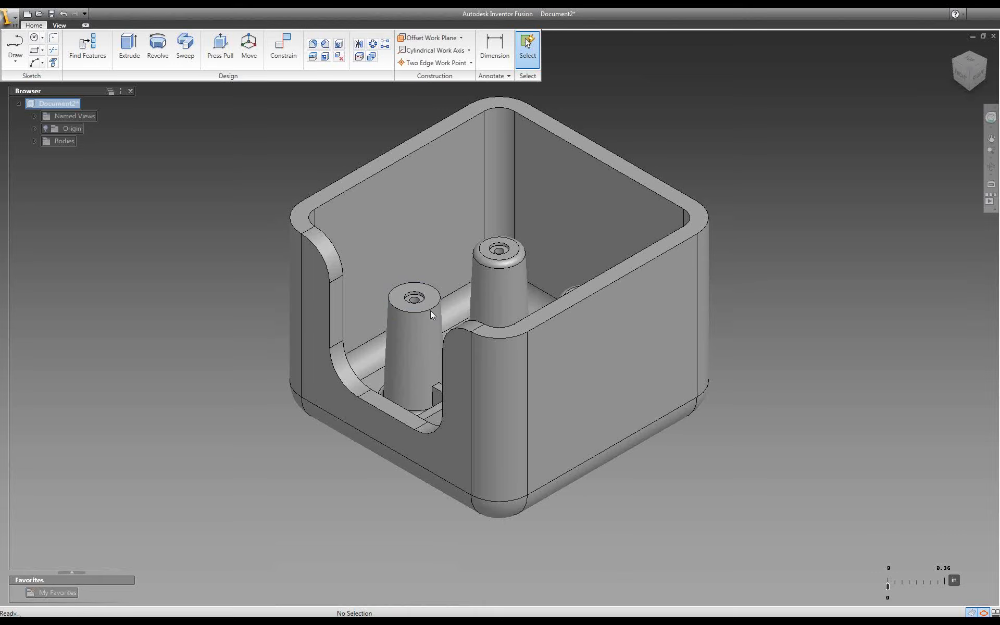
# Try selecting the top fillets on the other bosses, and clear the selection
pyautogui.click(510, 264)
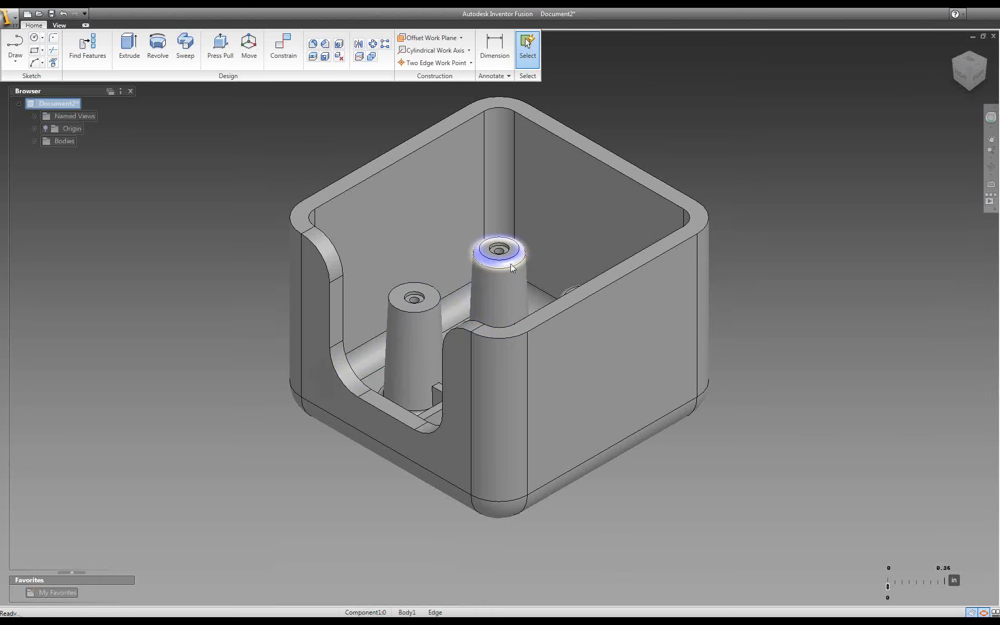
pyautogui.click(564, 293)
pyautogui.press('Escape')
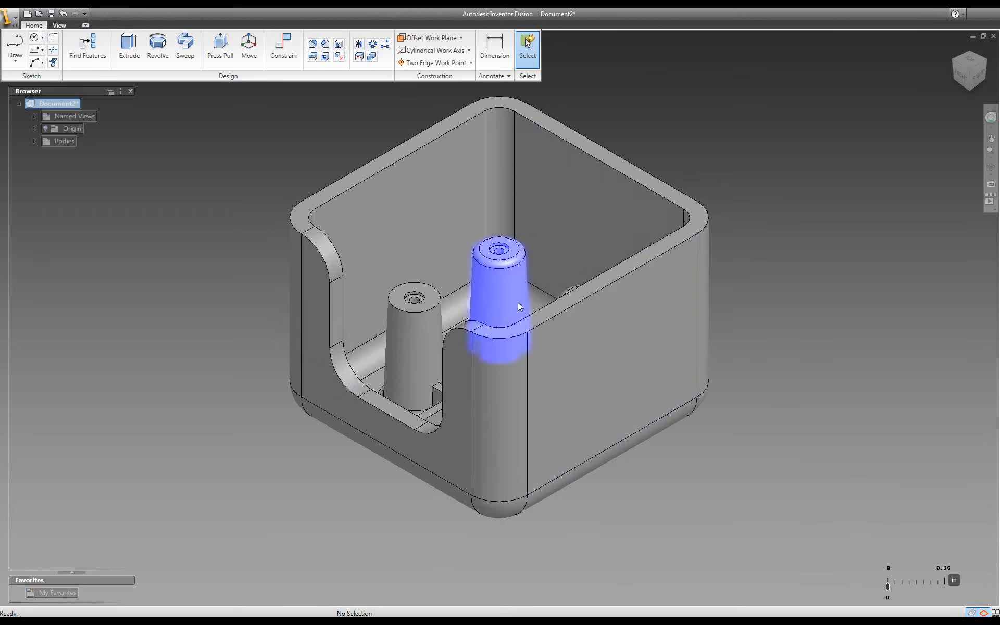
pyautogui.moveTo(518, 302)
pyautogui.keyDown('shift'); pyautogui.mouseDown(button='middle')
pyautogui.moveTo(515, 327)
pyautogui.moveTo(525, 322)
pyautogui.mouseUp(button='middle'); pyautogui.keyUp('shift')
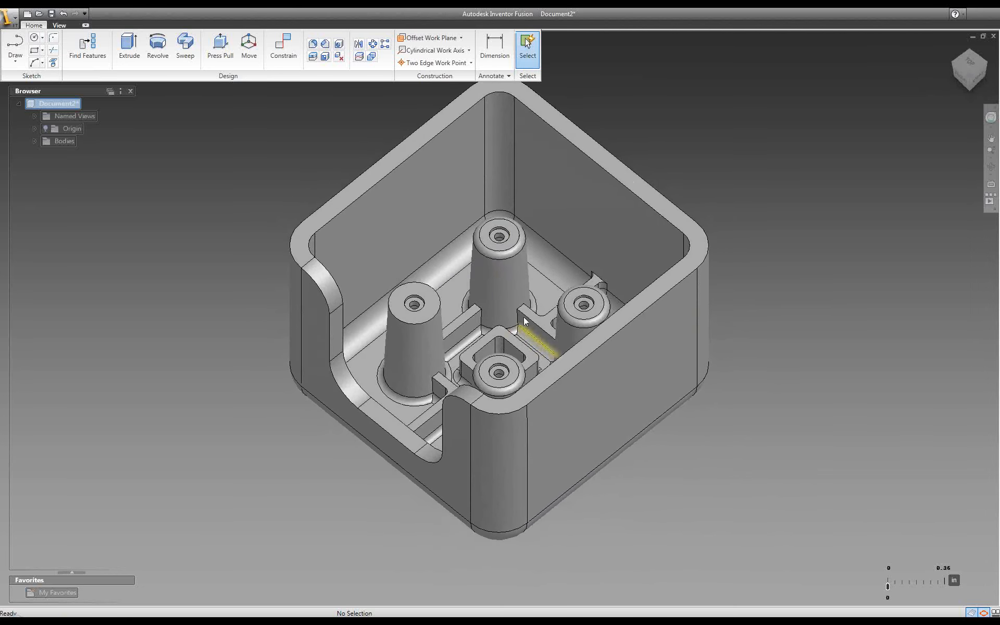
pyautogui.click(566, 317)
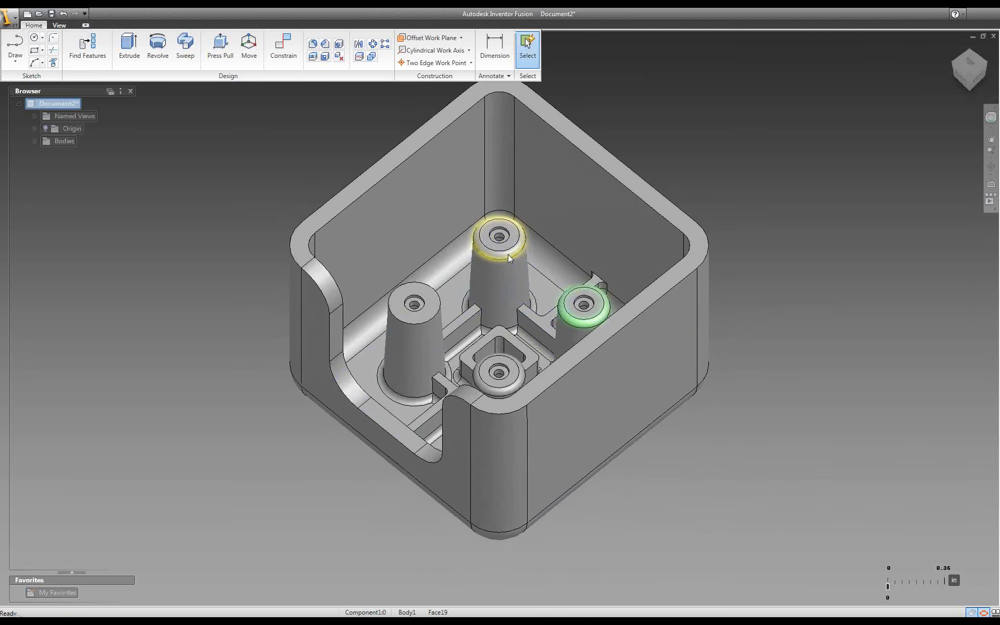
pyautogui.click(509, 253)
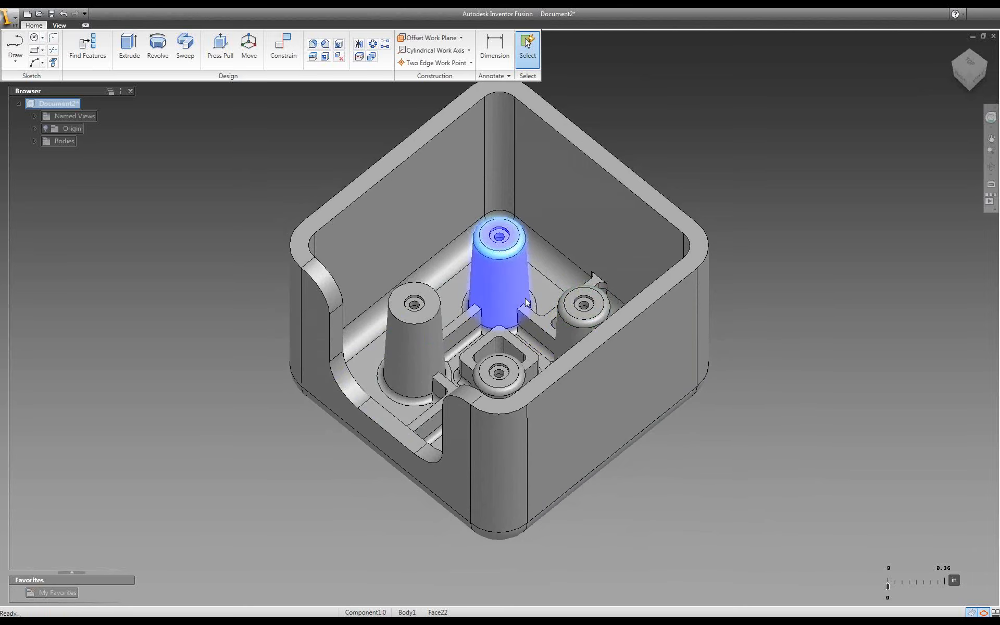
pyautogui.keyDown('ctrl'); pyautogui.click(571, 324); pyautogui.keyUp('ctrl')
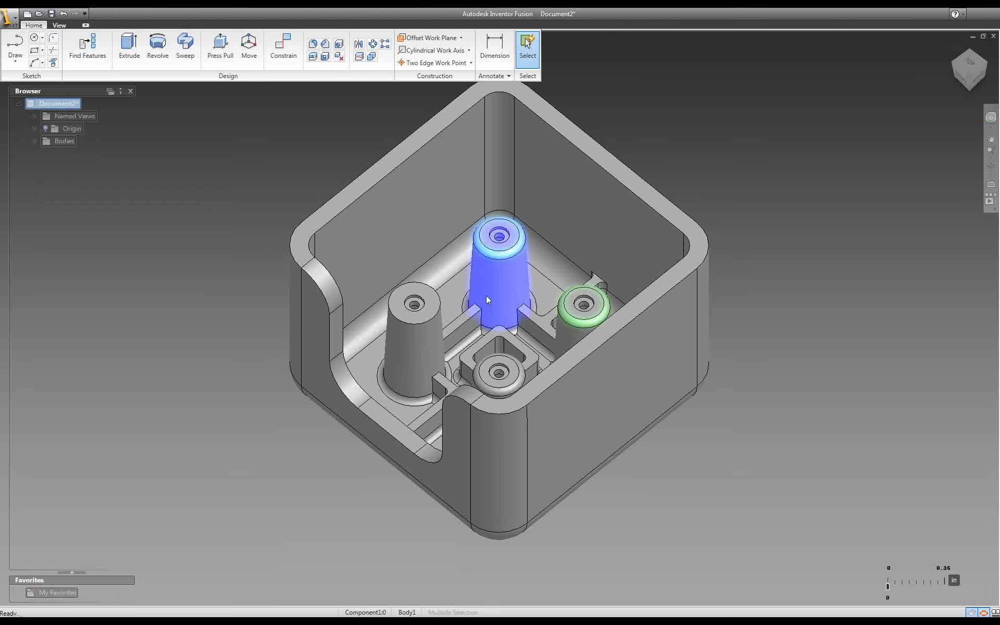
pyautogui.click(772, 194)
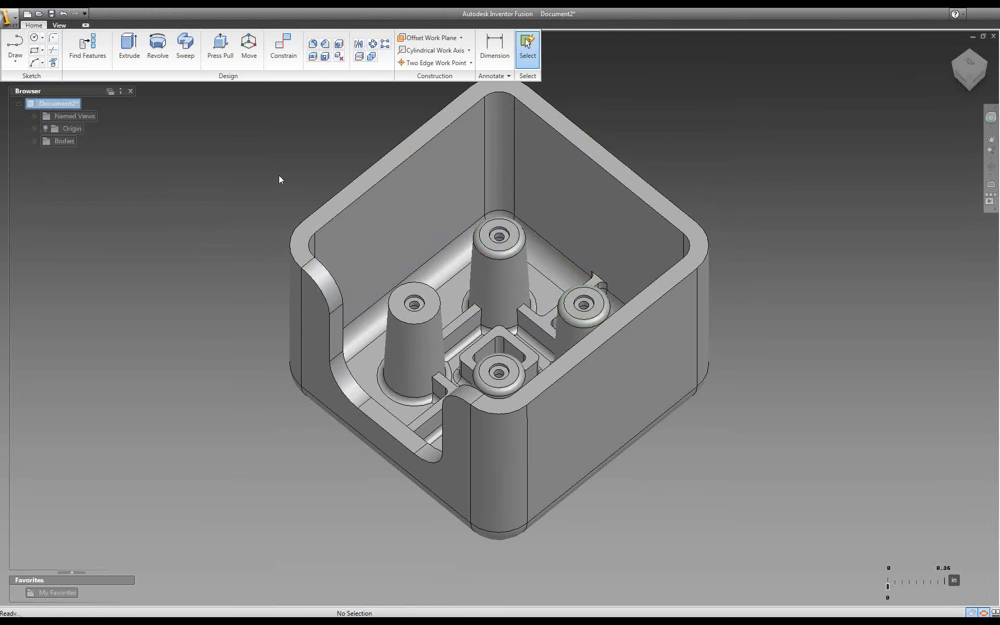
# Try to change the radius of the wall notch's upper rounded face to about 0.433 in with Press Pull
pyautogui.click(221, 47)
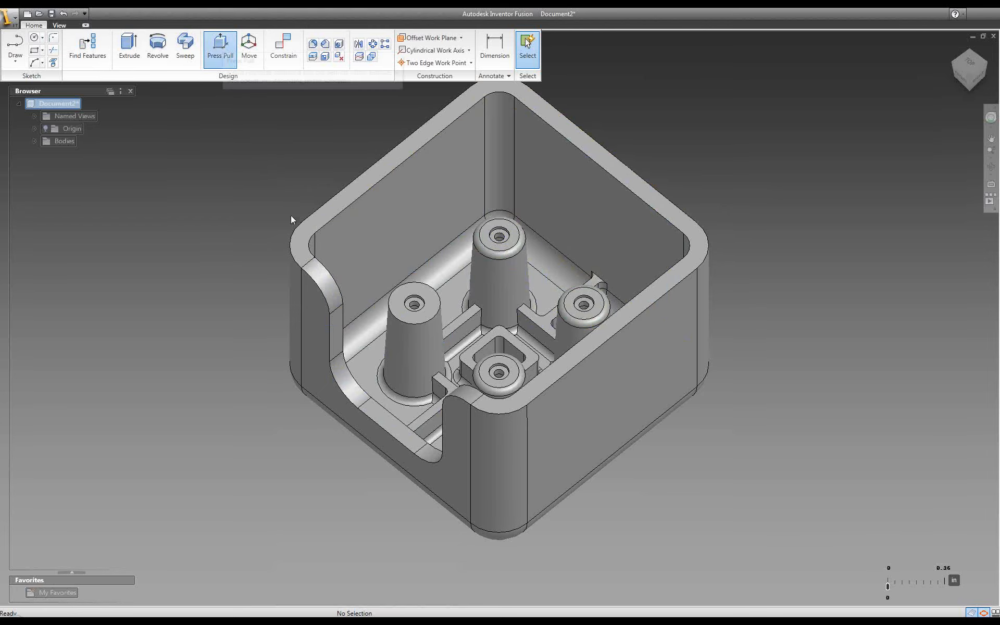
pyautogui.click(330, 291)
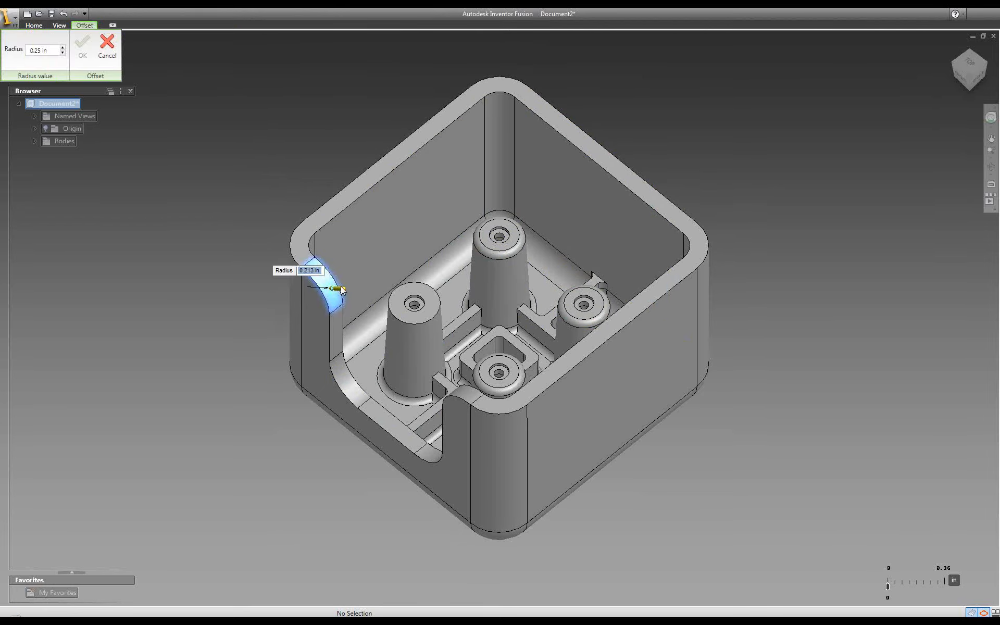
pyautogui.moveTo(338, 292); pyautogui.dragTo(314, 297)
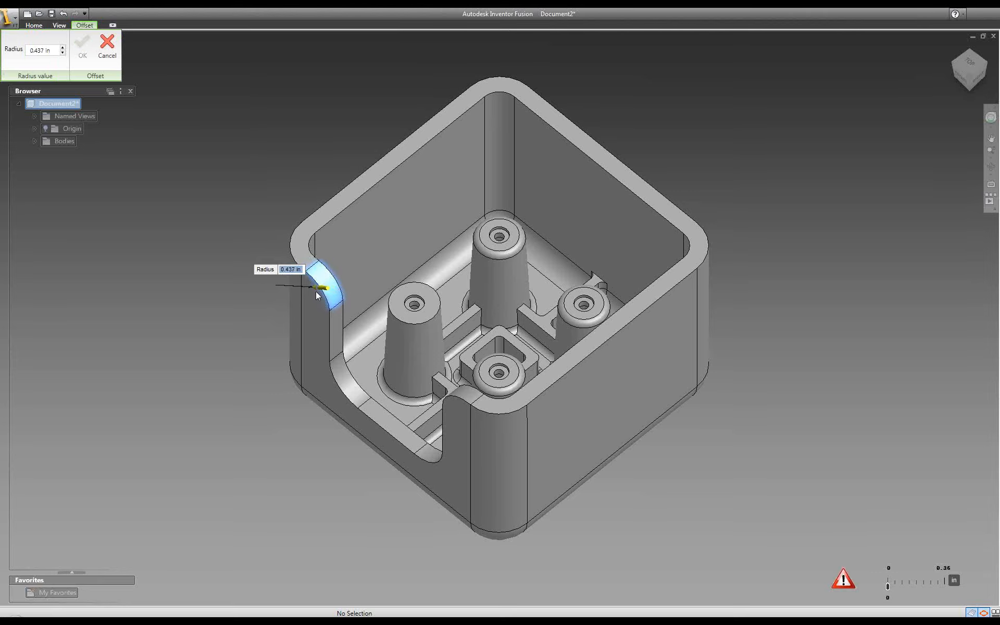
pyautogui.moveTo(317, 295)
pyautogui.mouseDown()
pyautogui.moveTo(305, 297)
pyautogui.moveTo(360, 278)
pyautogui.moveTo(313, 293)
pyautogui.mouseUp()
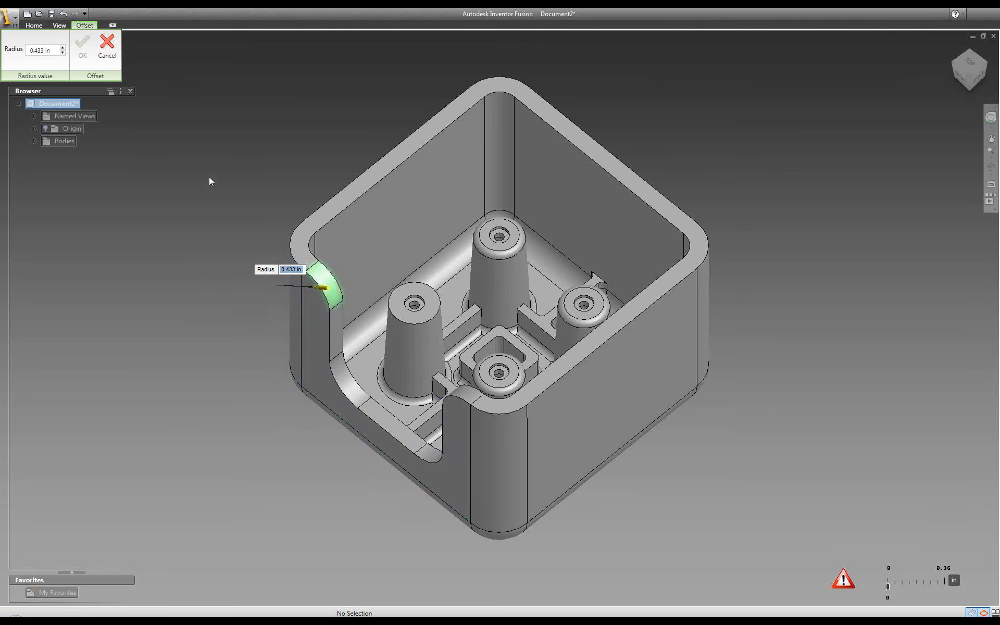
pyautogui.click(113, 57)
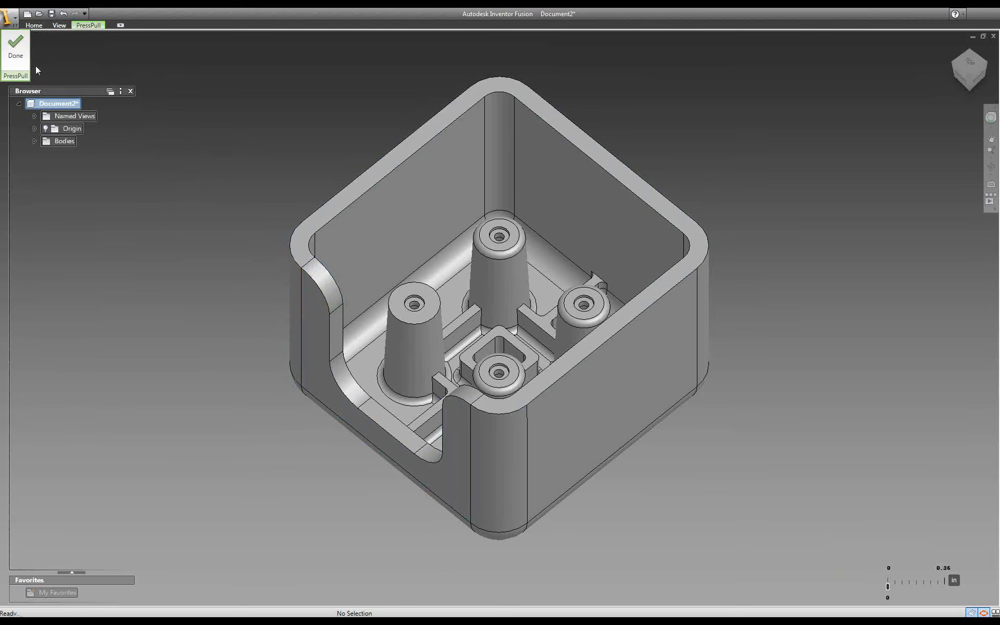
pyautogui.click(16, 49)
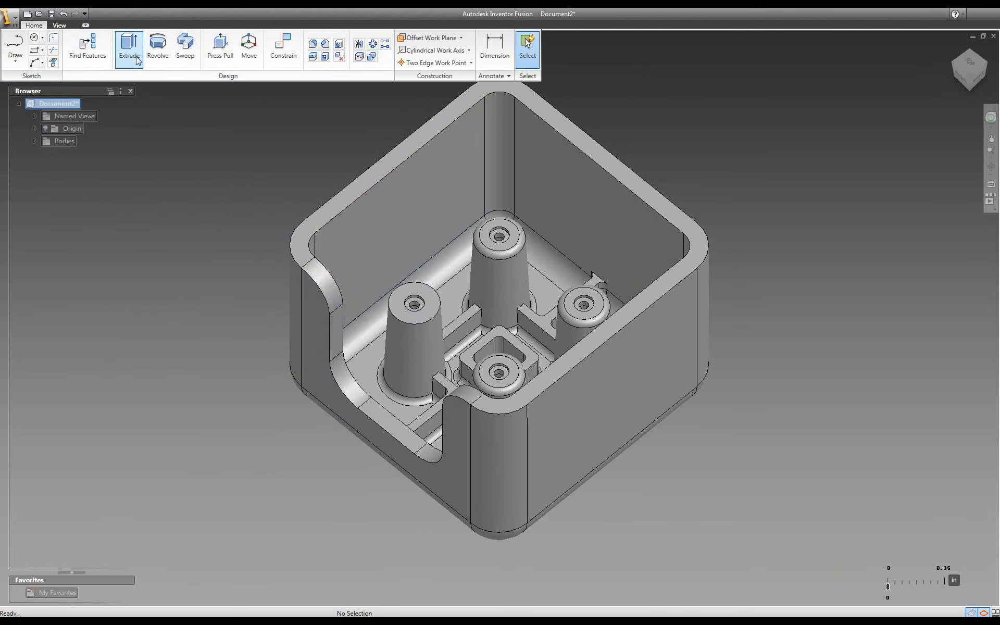
# Try to raise the box's top rim face by about 0.638 in with Press Pull
pyautogui.click(217, 50)
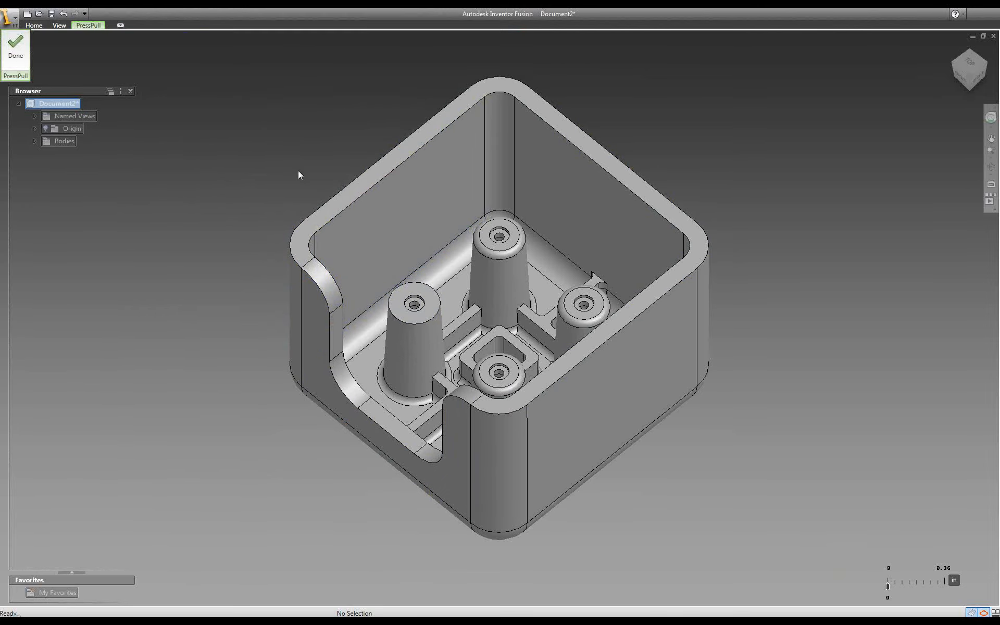
pyautogui.click(334, 210)
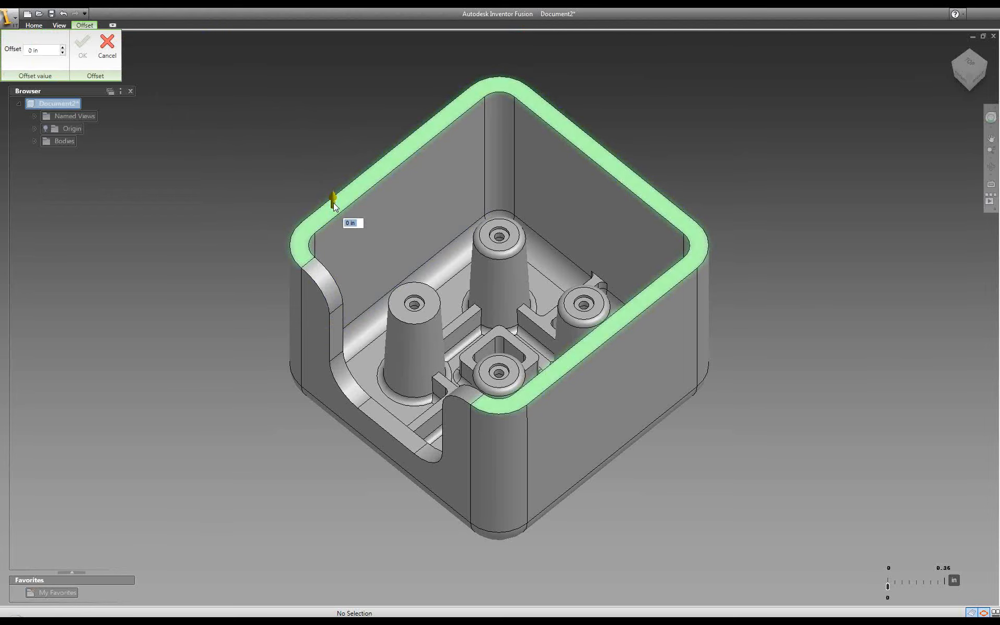
pyautogui.moveTo(334, 190); pyautogui.dragTo(332, 139)
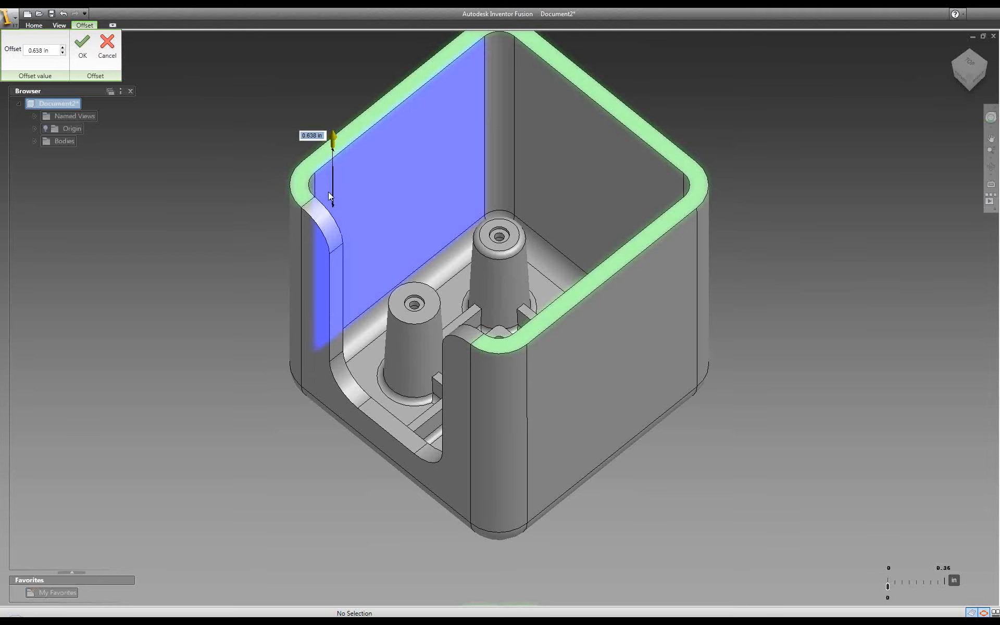
pyautogui.click(113, 55)
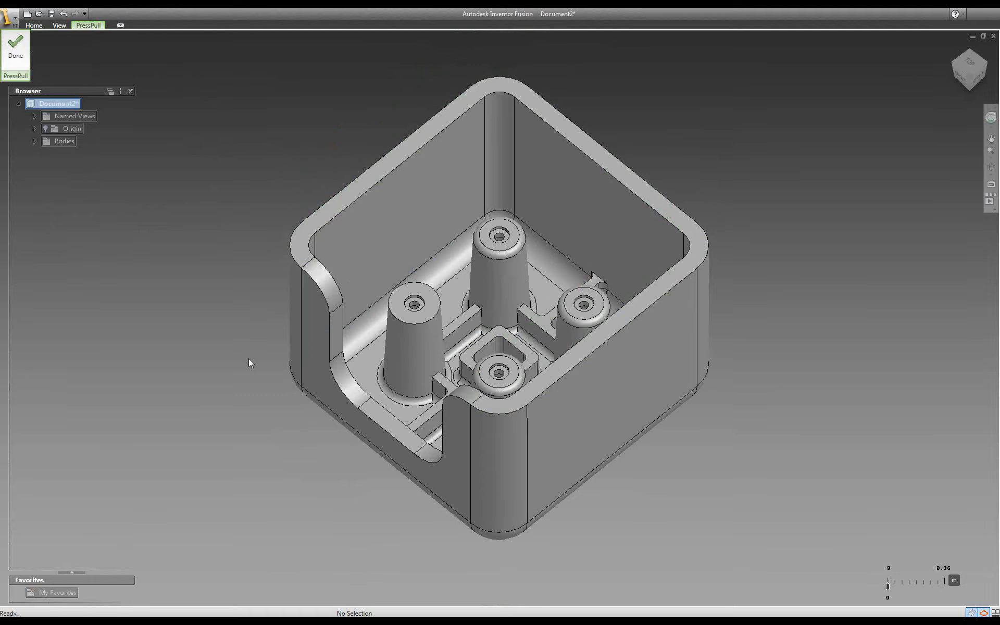
pyautogui.click(15, 47)
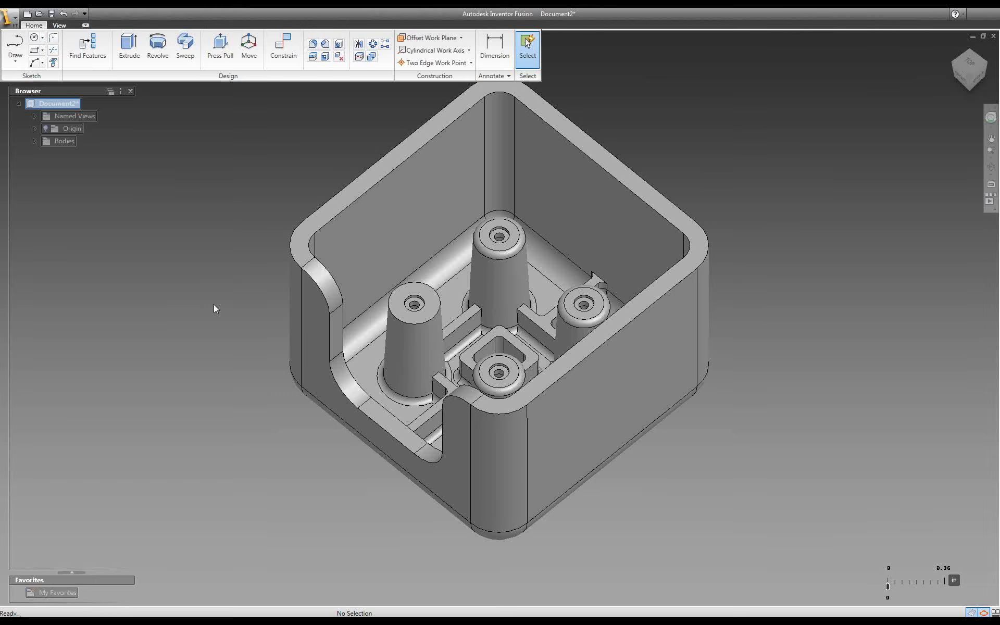
# Undo the boss fillet deletion and run Find Features on the whole box body
pyautogui.hotkey('ctrl', 'z')
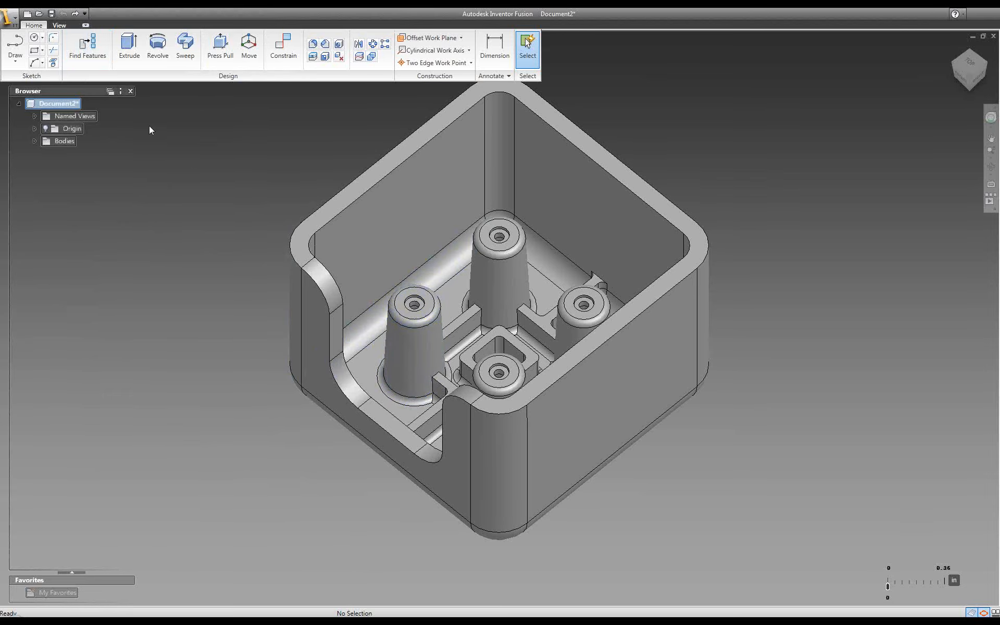
pyautogui.click(94, 52)
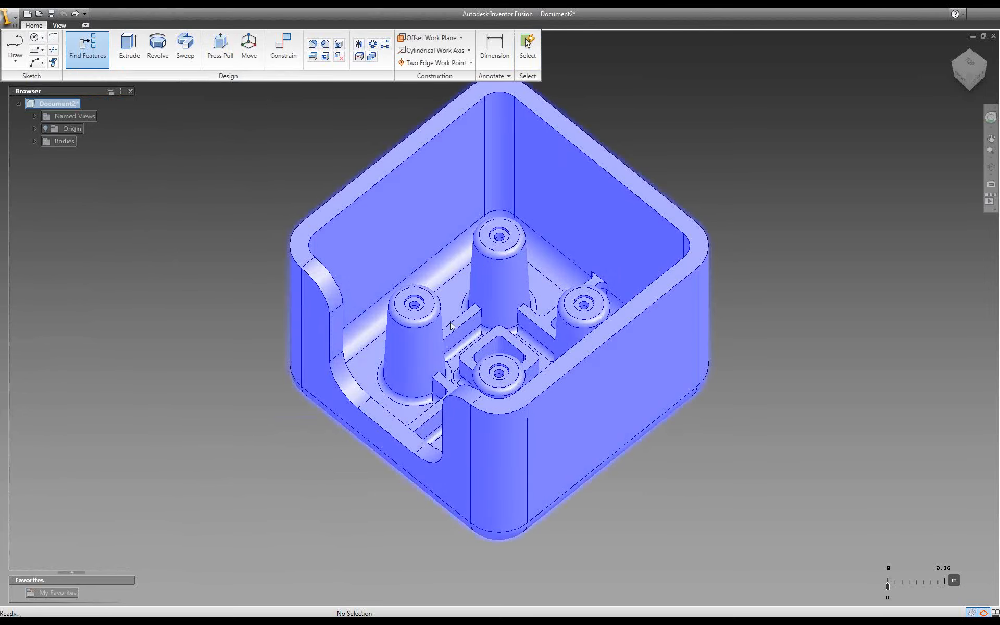
pyautogui.click(429, 317)
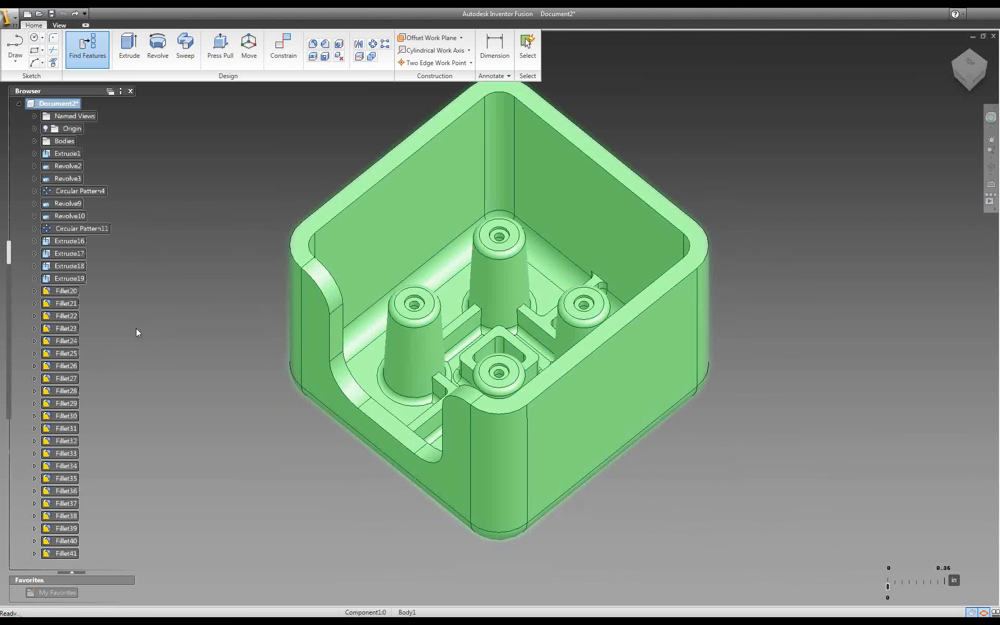
pyautogui.click(183, 309)
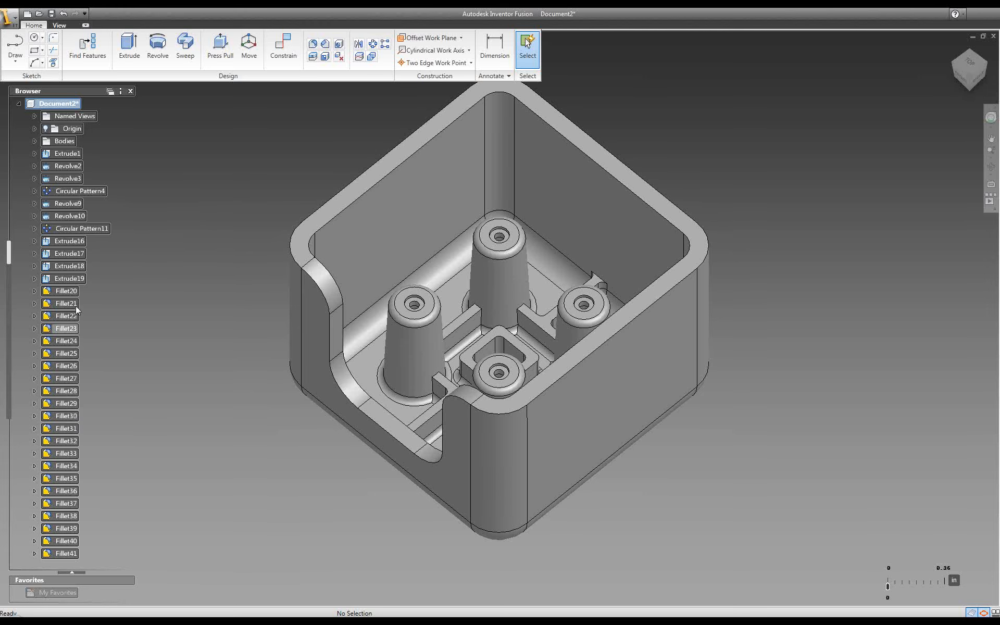
# Delete the recognized extrusion that forms the letter "T" of "Text" in the raised "Dumb Part Text" on the box's underside
pyautogui.click(978, 74)
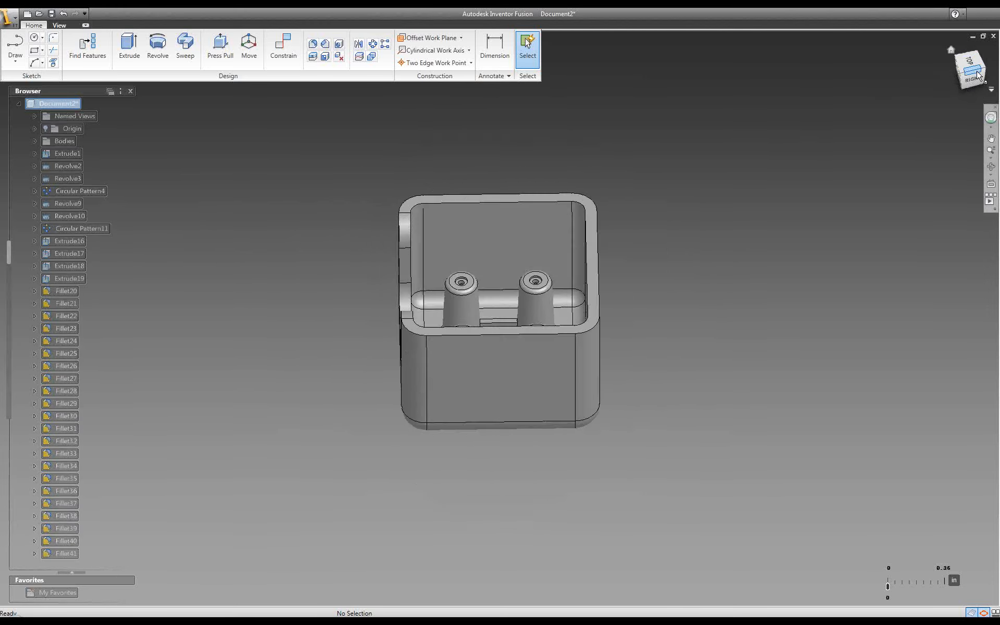
pyautogui.click(971, 80)
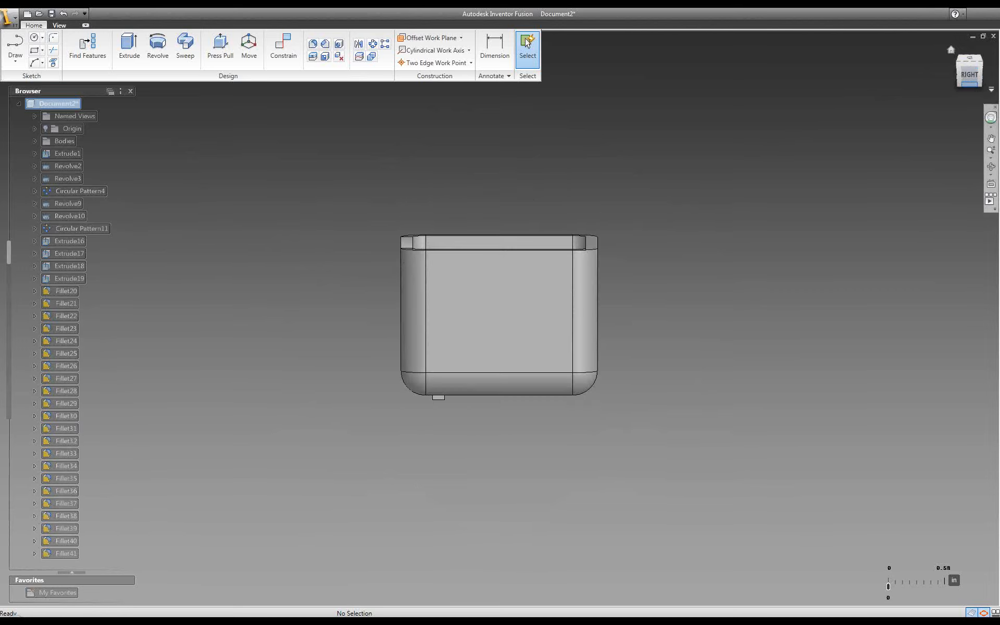
pyautogui.click(968, 84)
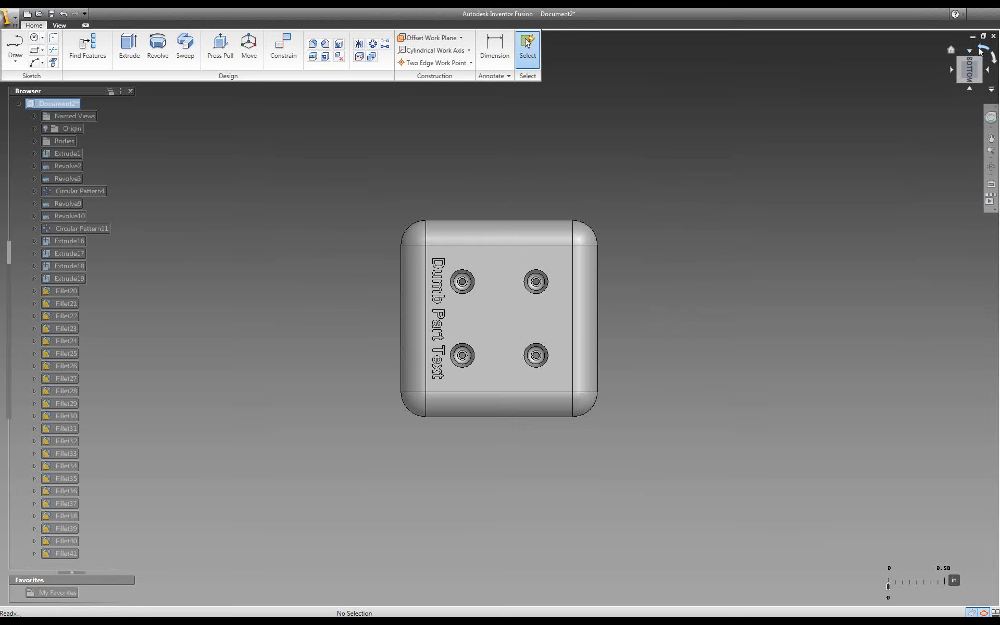
pyautogui.click(981, 50)
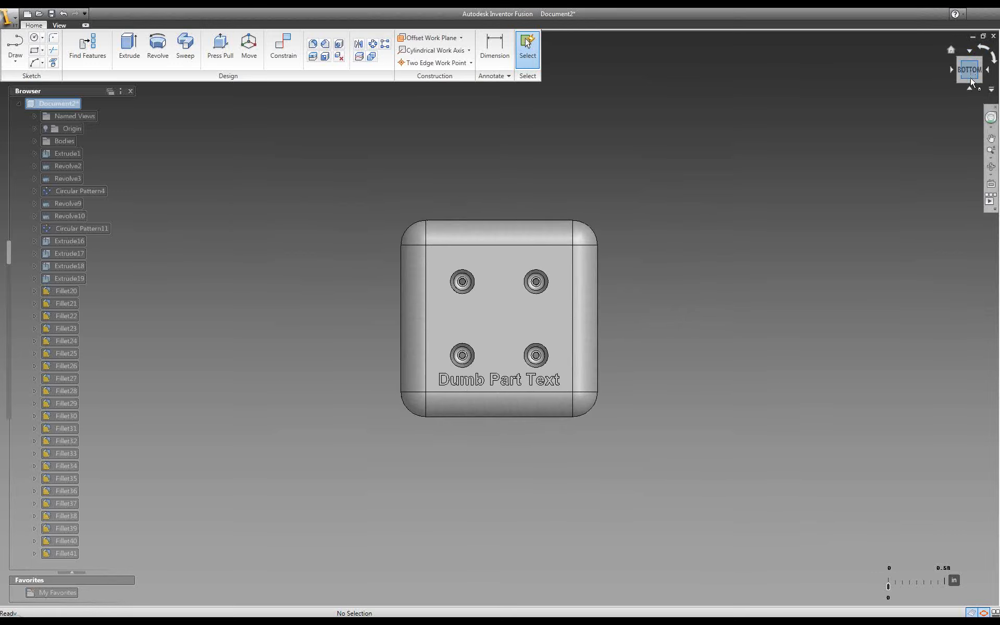
pyautogui.click(969, 81)
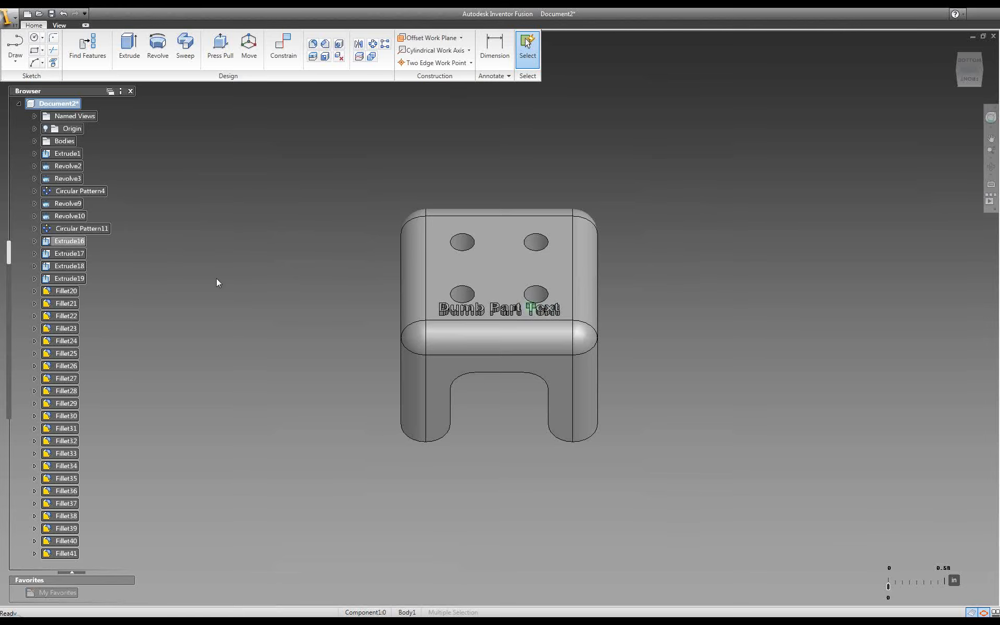
pyautogui.scroll(3, 540, 316)
pyautogui.scroll(3, 537, 318)
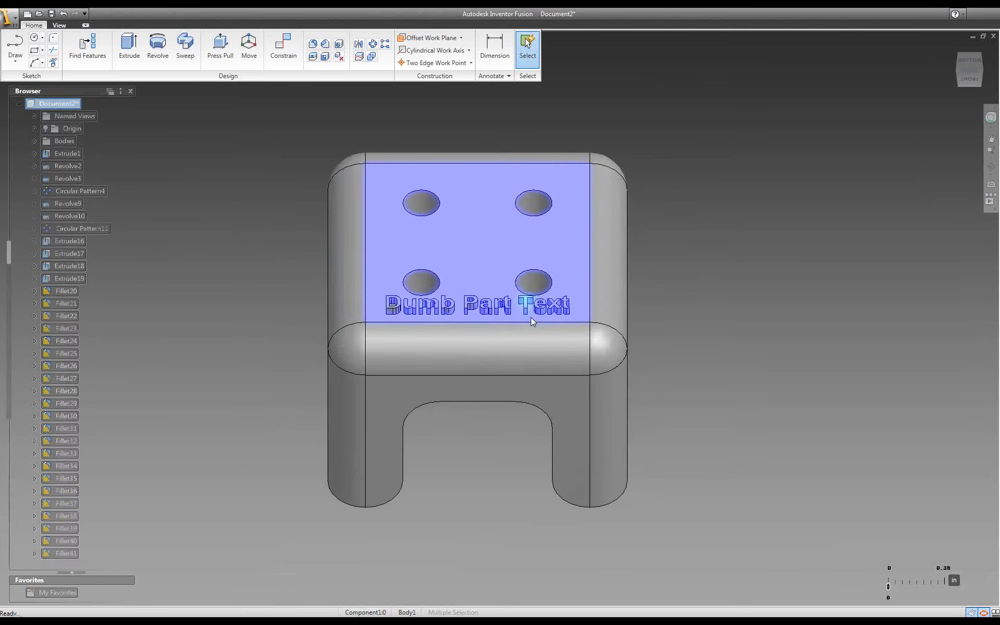
pyautogui.click(67, 242)
pyautogui.rightClick(67, 243)
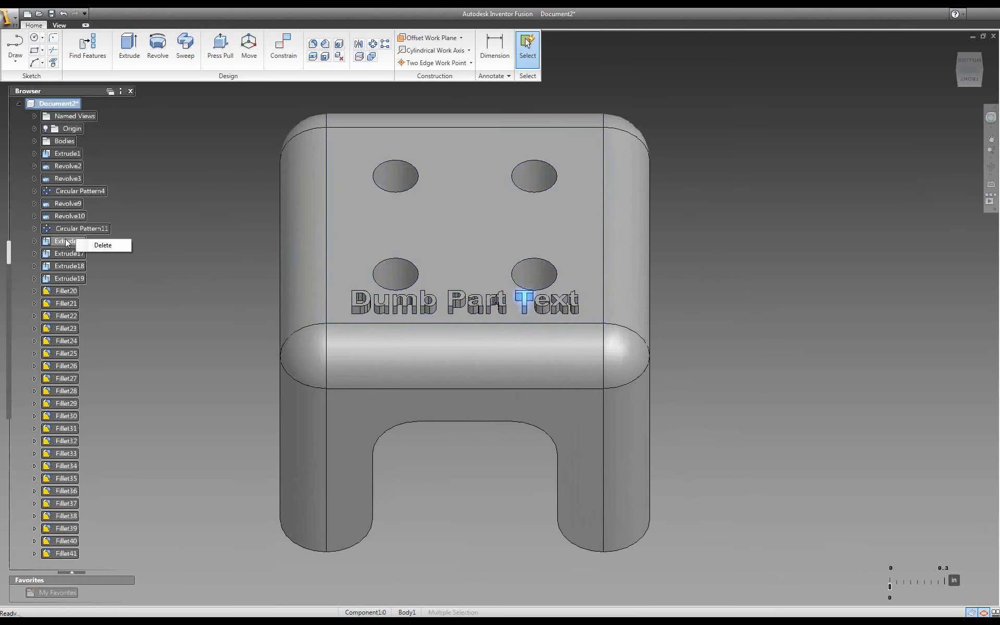
pyautogui.click(67, 243)
pyautogui.rightClick(67, 243)
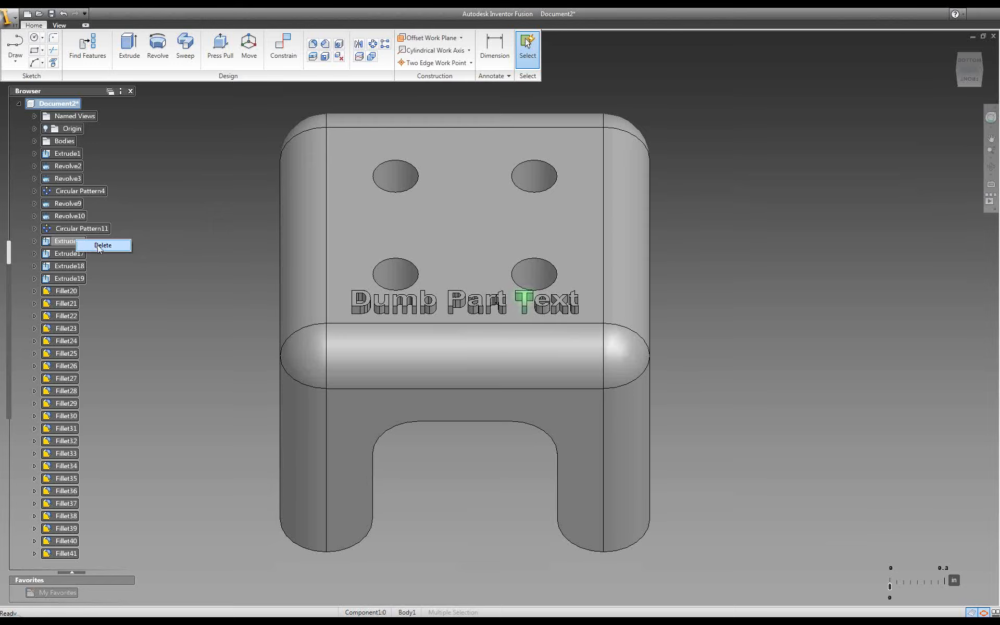
pyautogui.click(99, 246)
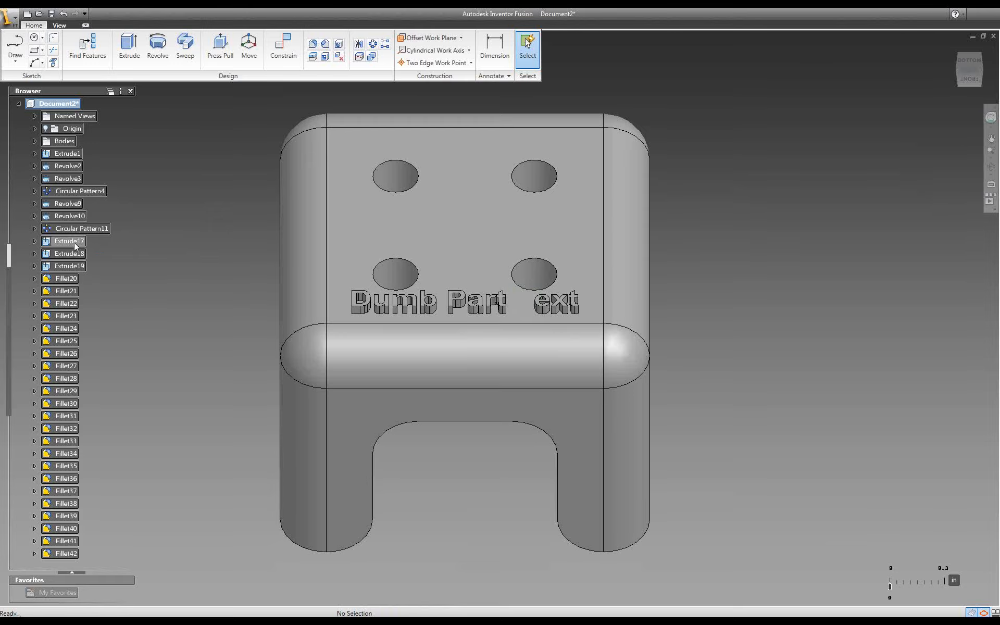
# Delete the recognized extrusion that forms the letter "x" in the raised text on the box's underside
pyautogui.click(74, 242)
pyautogui.rightClick(73, 242)
pyautogui.click(93, 246)
pyautogui.rightClick(82, 244)
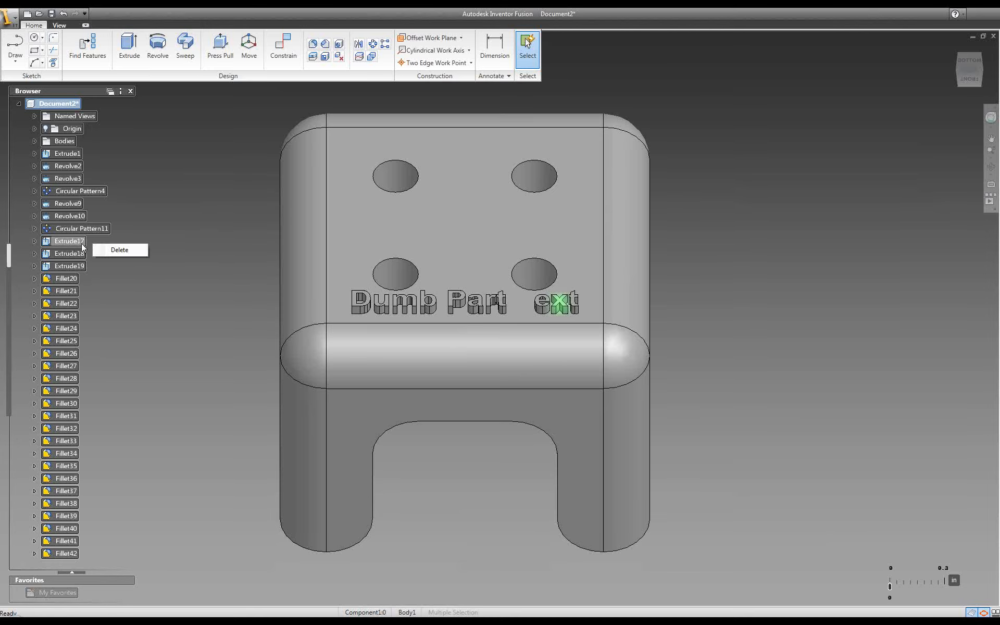
pyautogui.click(119, 250)
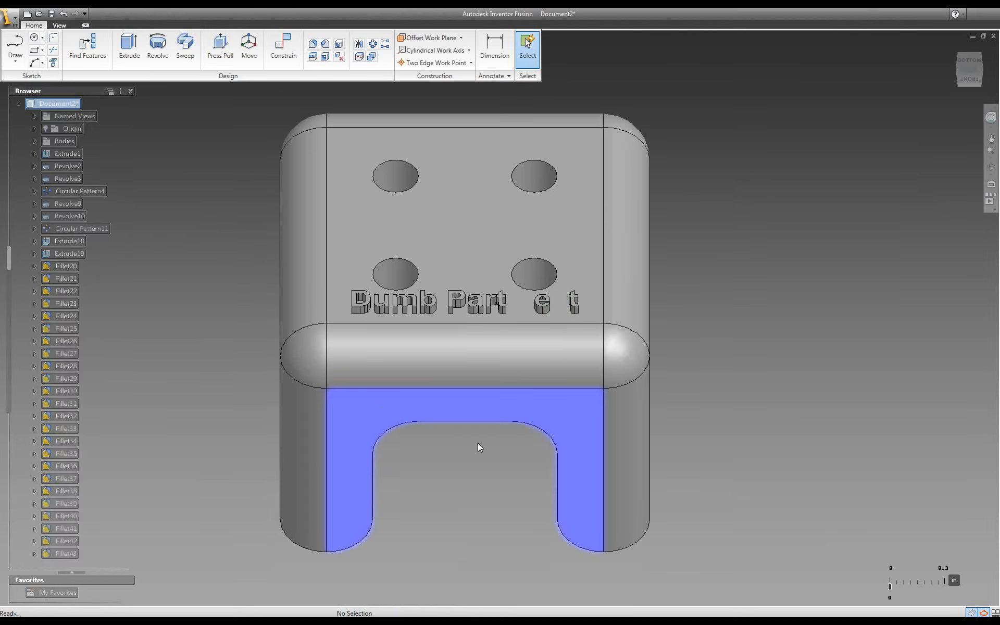
# Switch to Document3 and examine the bosses, ribs and floor inside its box from above
pyautogui.click(995, 612)
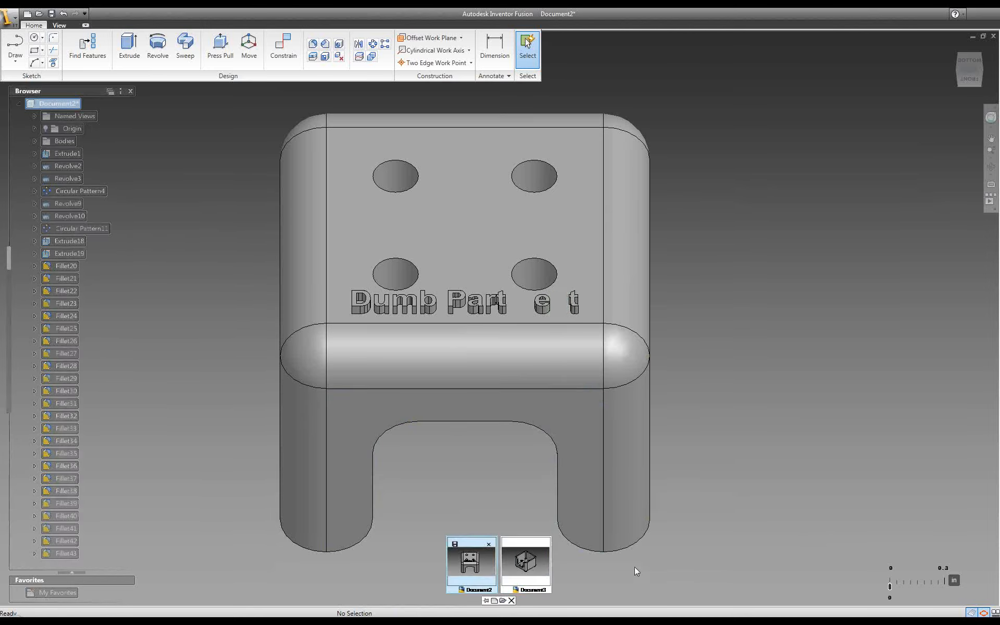
pyautogui.click(538, 567)
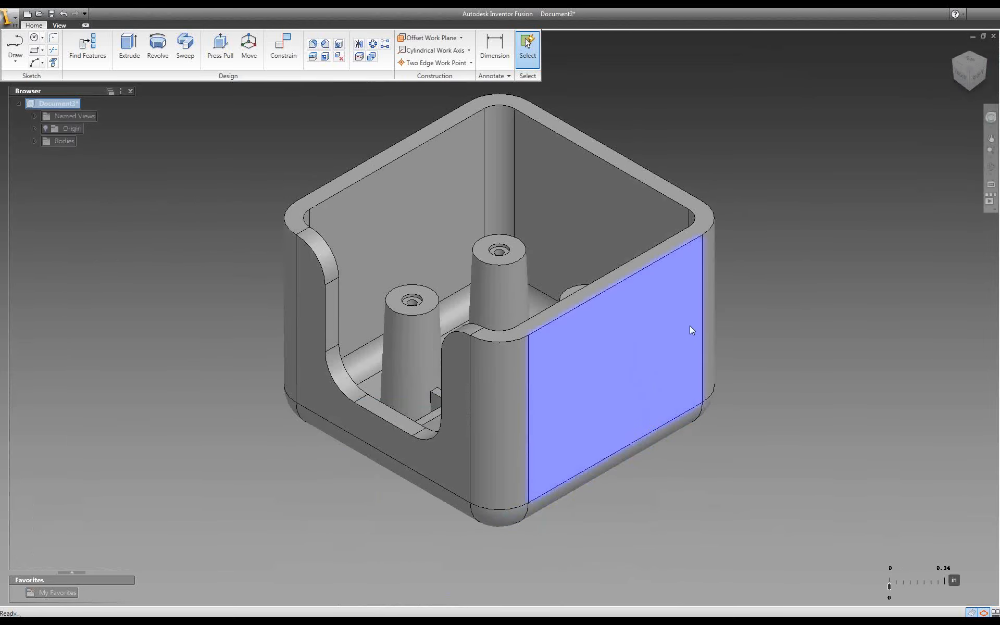
pyautogui.click(965, 88)
pyautogui.click(951, 49)
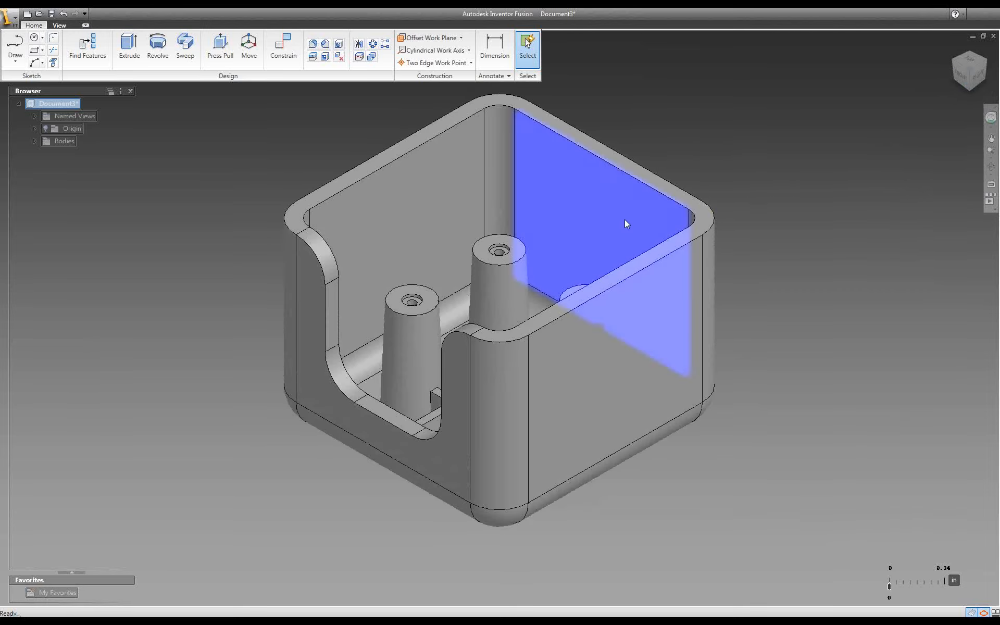
pyautogui.press('F4')
pyautogui.moveTo(531, 283); pyautogui.dragTo(528, 336)
pyautogui.click(527, 43)
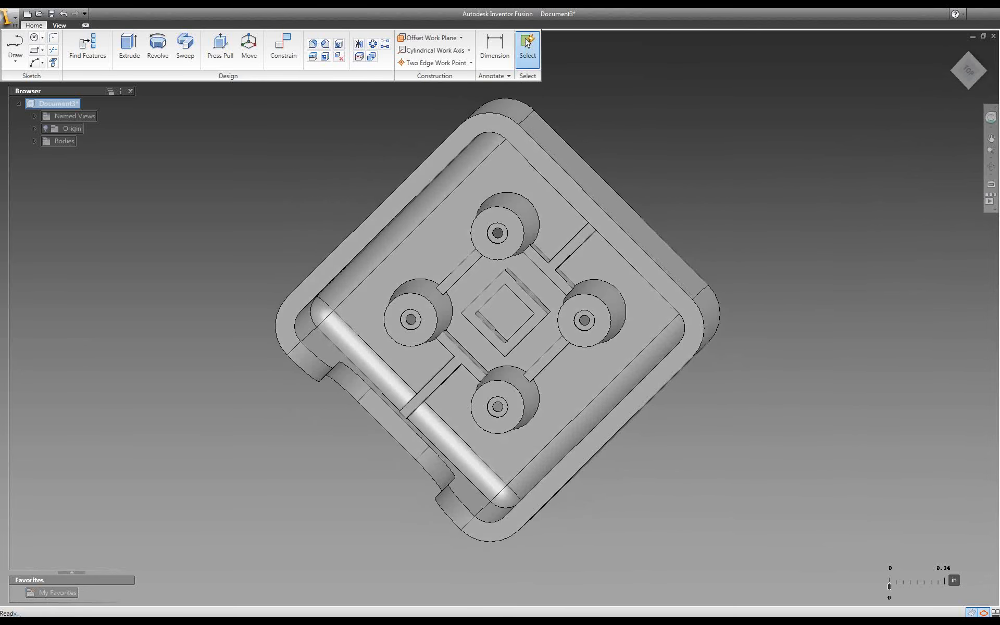